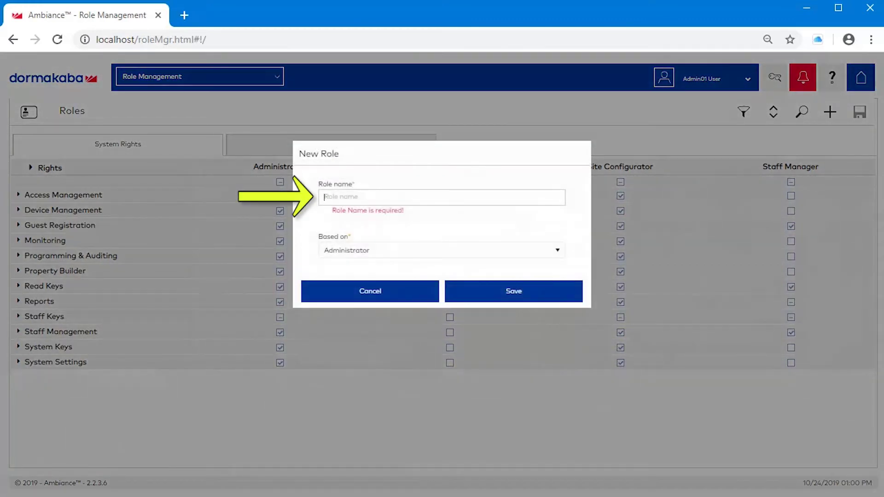
# - Name the new role 'Maintenance', base it on Front Desk Agent, and save it
pyautogui.write('Maintenance')
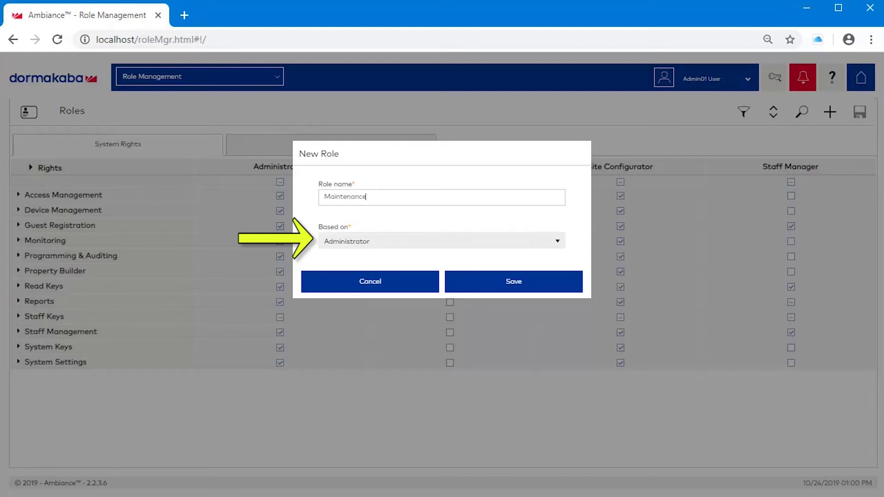
pyautogui.click(441, 241)
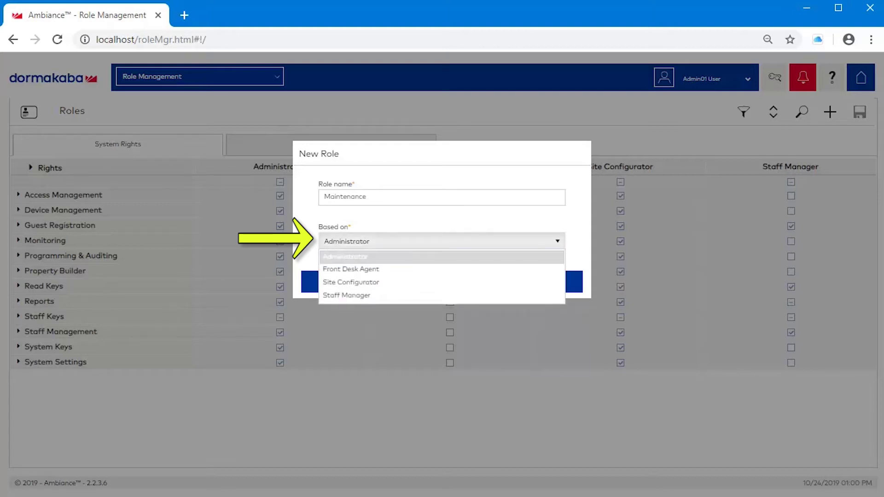
pyautogui.click(351, 269)
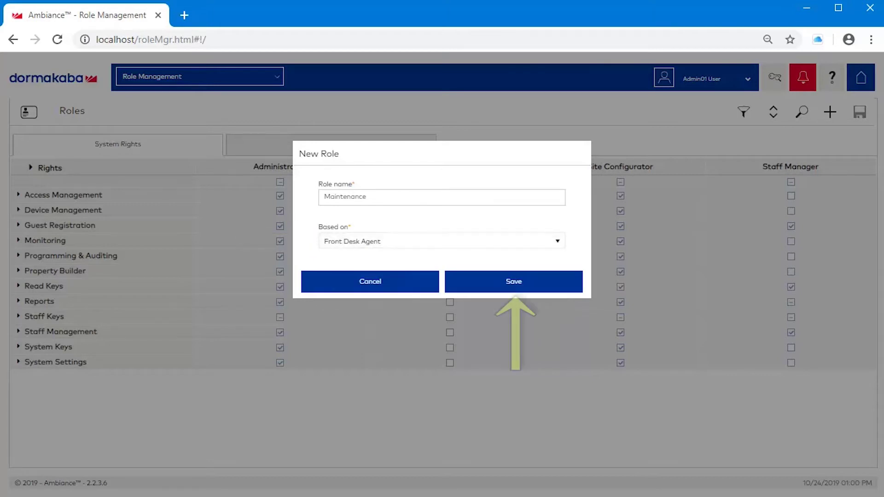
pyautogui.click(513, 282)
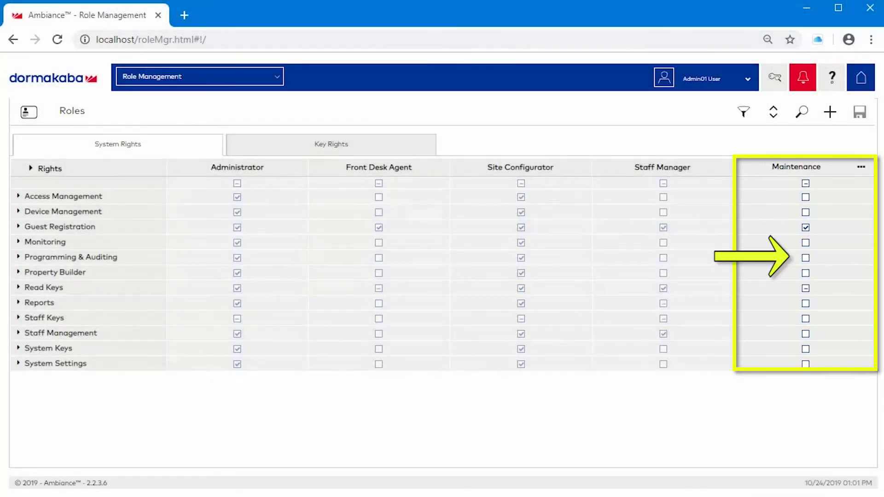
# - Tick Programming & Auditing rights in the Maintenance role's column
pyautogui.click(805, 258)
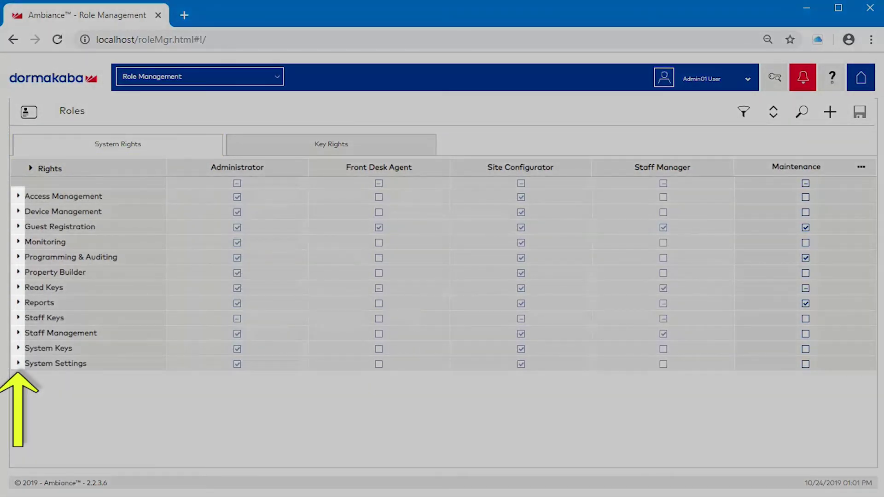
pyautogui.click(19, 257)
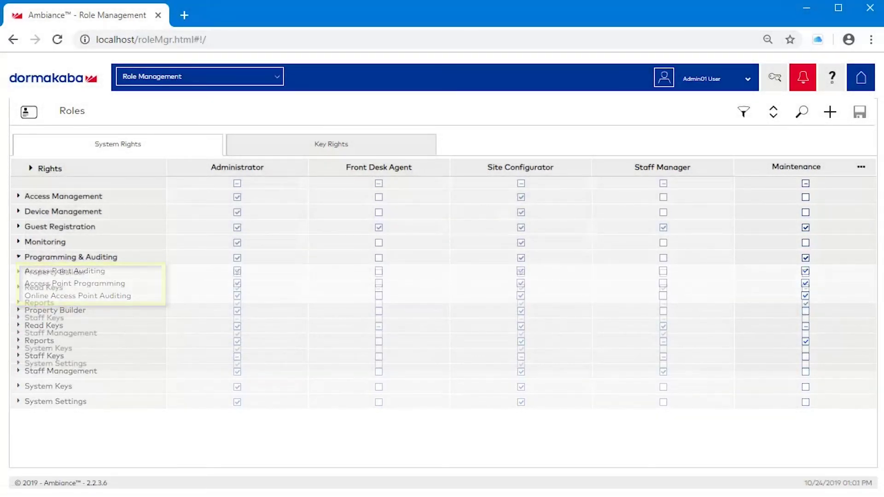
pyautogui.click(331, 143)
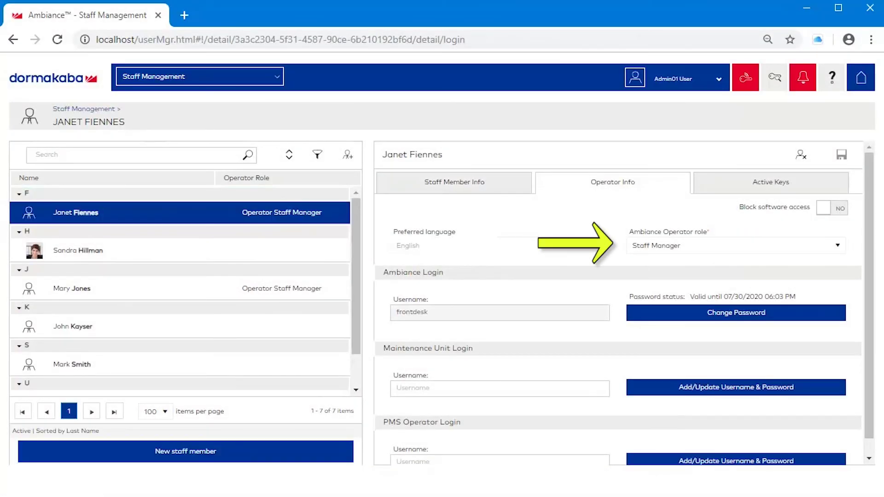
# - Set the Ambiance Operator role dropdown to Administrator instead of Staff Manager
pyautogui.hotkey('alt', 'Down')
pyautogui.press('Up')
pyautogui.press('Up')
pyautogui.press('Up')
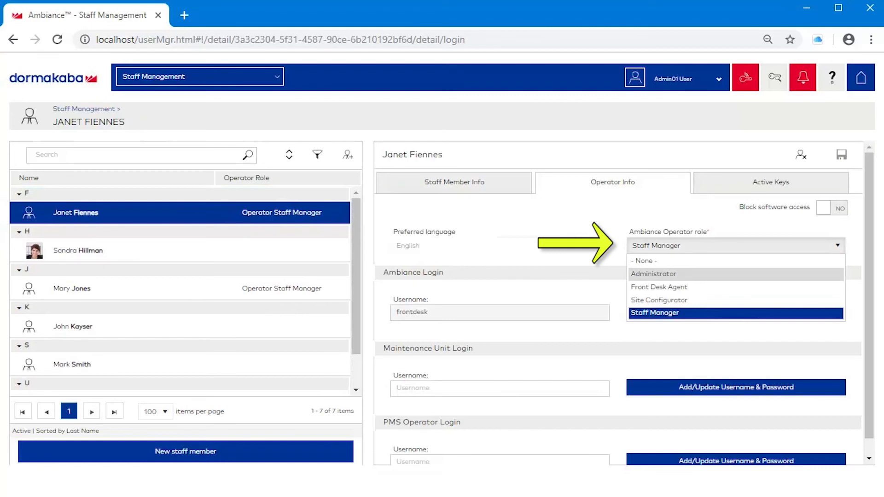
pyautogui.press('Return')
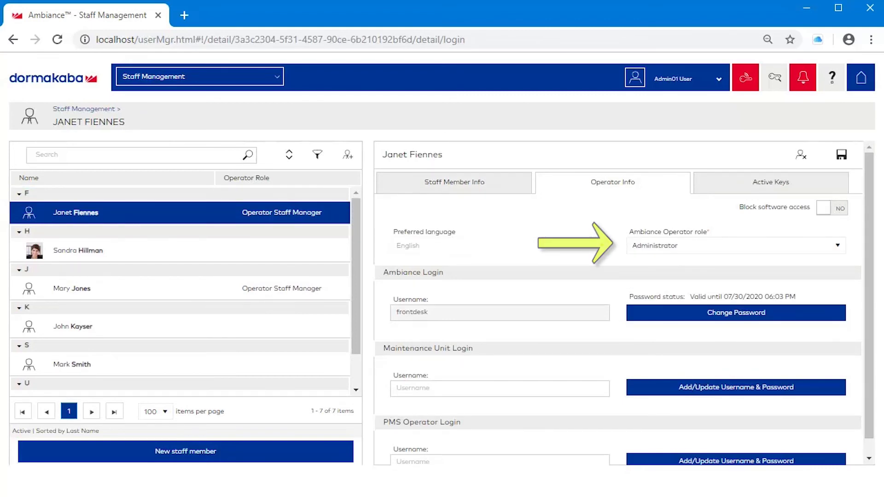